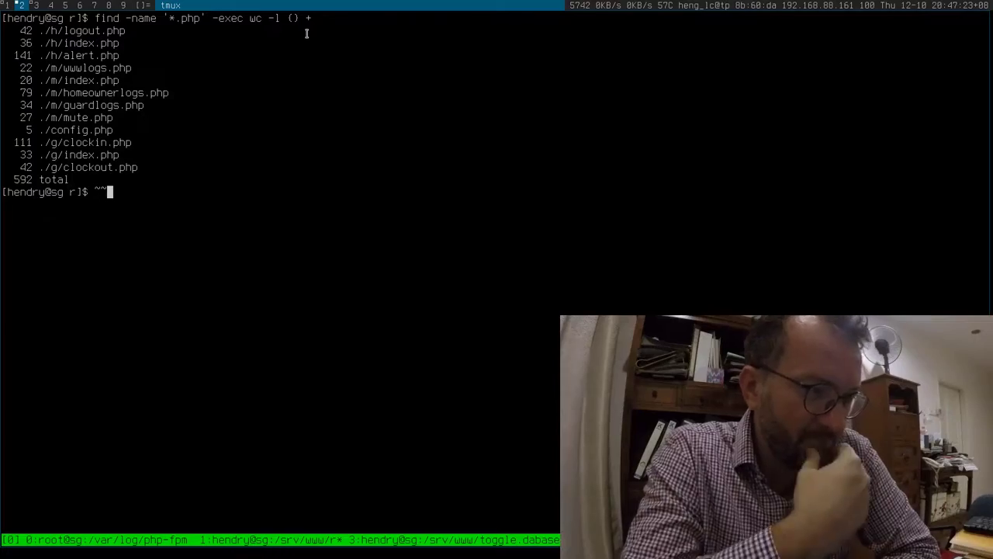
- Delete the stray '~~' characters after the tmux shell prompt
key(BackSpace)
key(BackSpace)
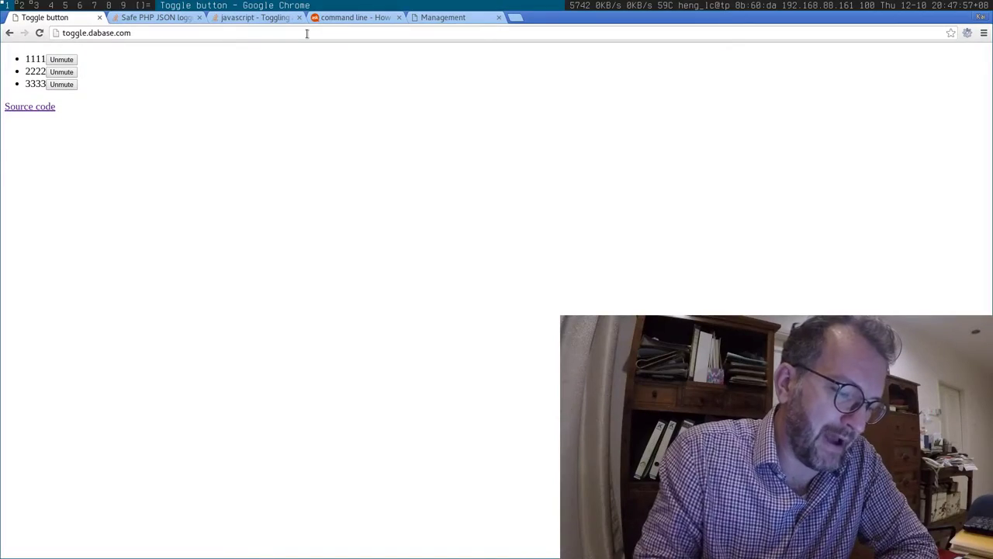
- Switch to the Safe PHP JSON logging question and scroll through its answers
click(163, 18)
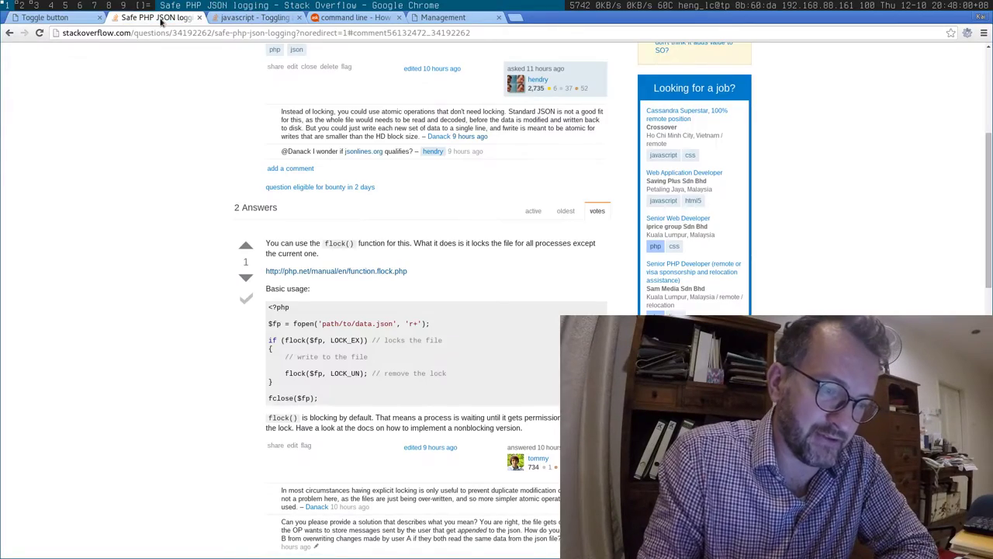
scroll(985, 133, up, 4)
scroll(986, 138, down, 2)
scroll(989, 135, up, 2)
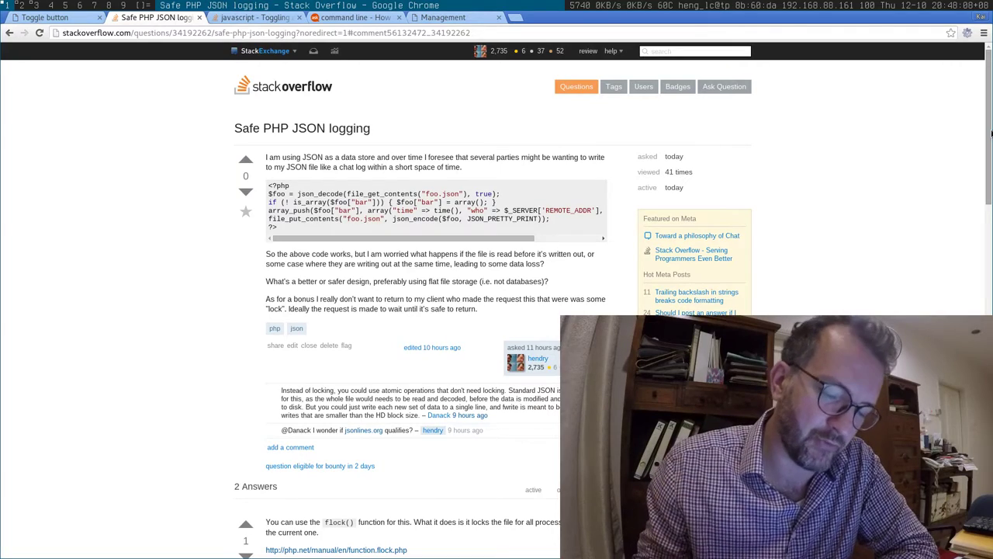
scroll(990, 134, down, 1)
scroll(990, 134, down, 3)
scroll(990, 133, down, 1)
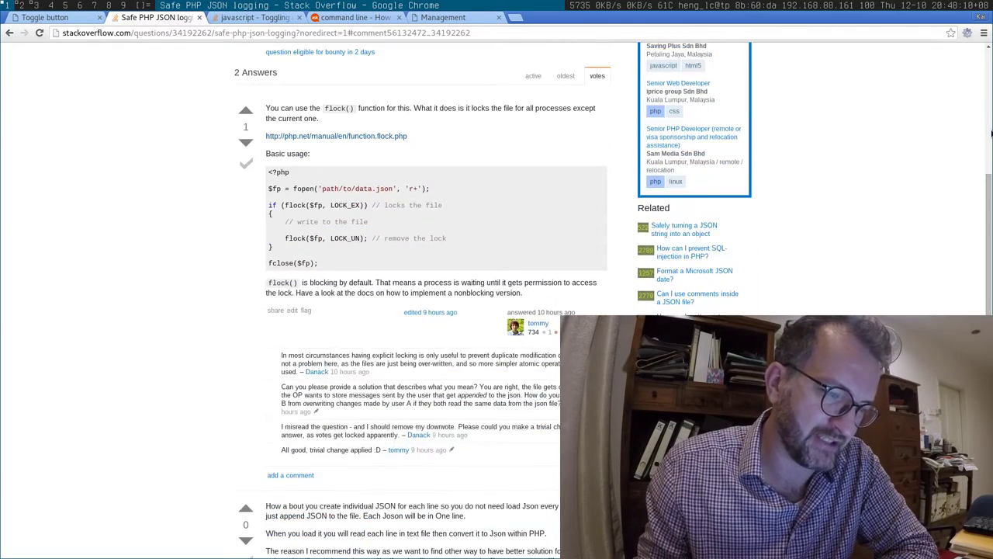
scroll(990, 133, up, 1)
scroll(990, 134, down, 1)
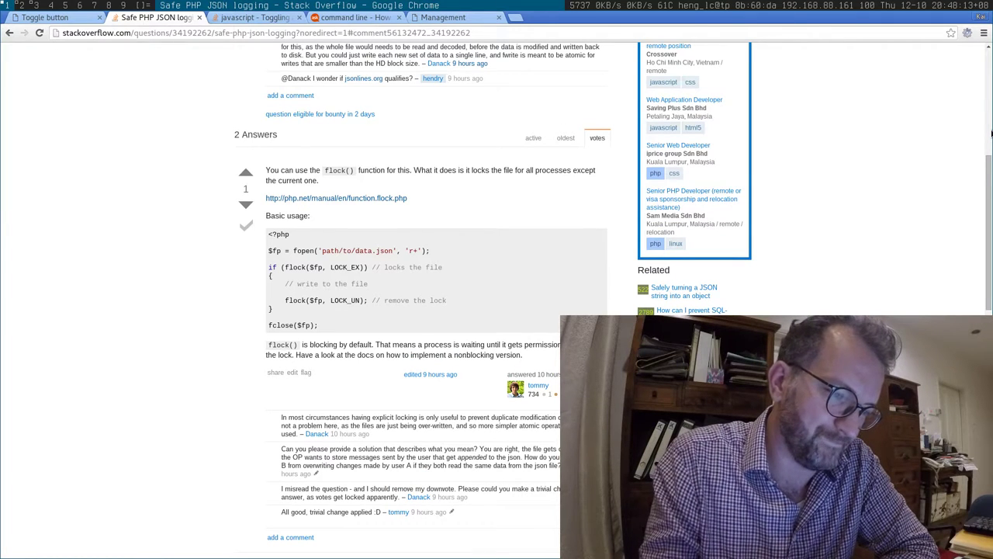
scroll(990, 134, up, 5)
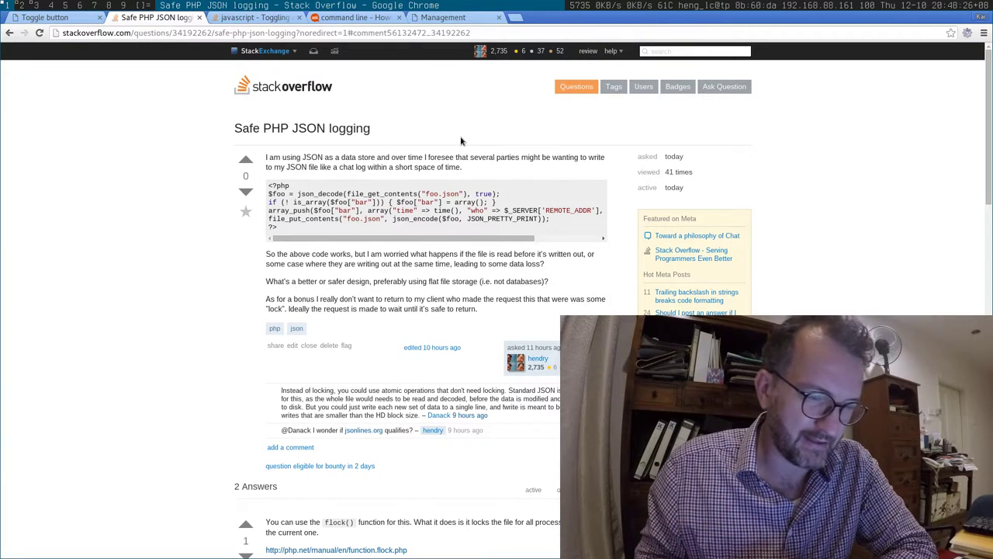
- Search the question page for 'ato' (atomic), then close its tab
key(ctrl+f)
text(atomic)
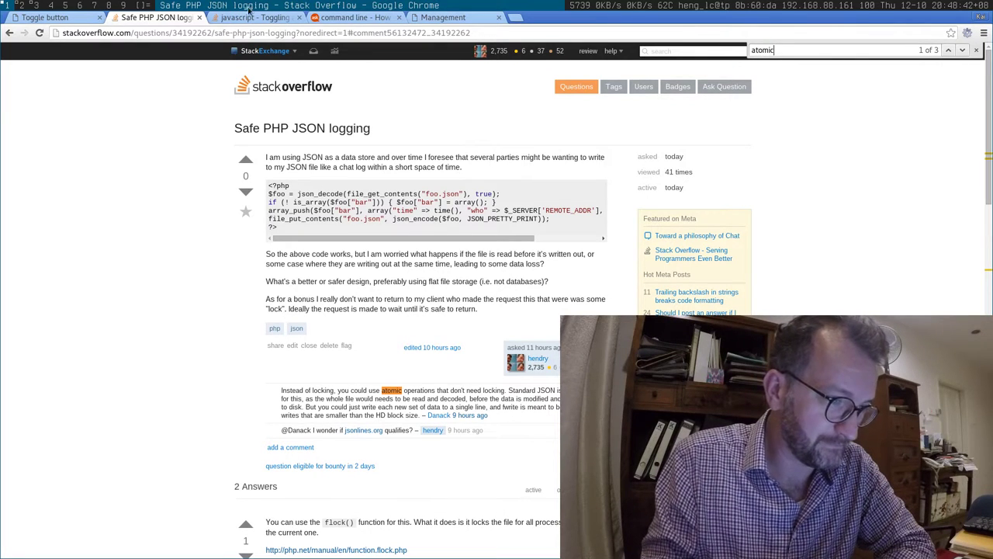
click(199, 17)
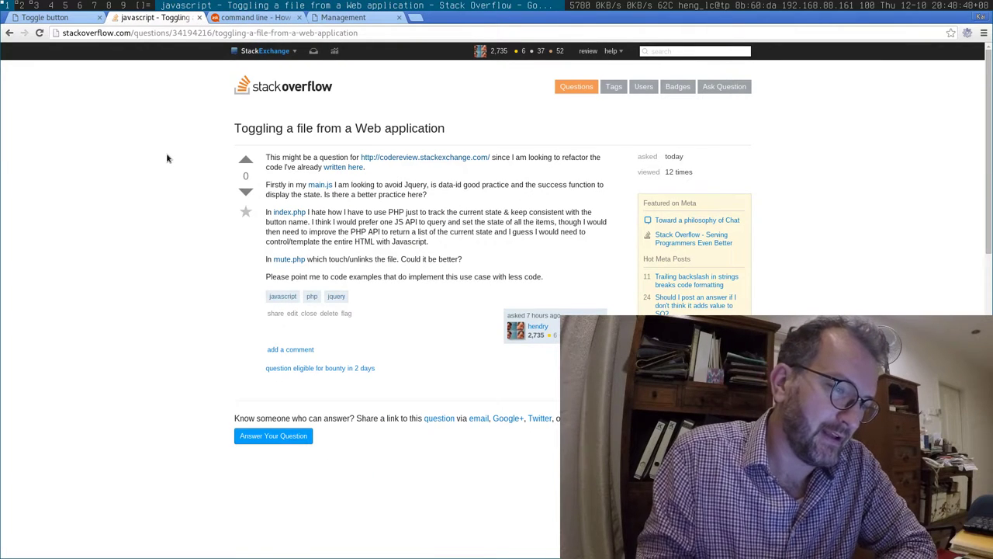
- Toggle entry 1111's mute state on the demo page, glance at the toggling-file question, and return
click(60, 19)
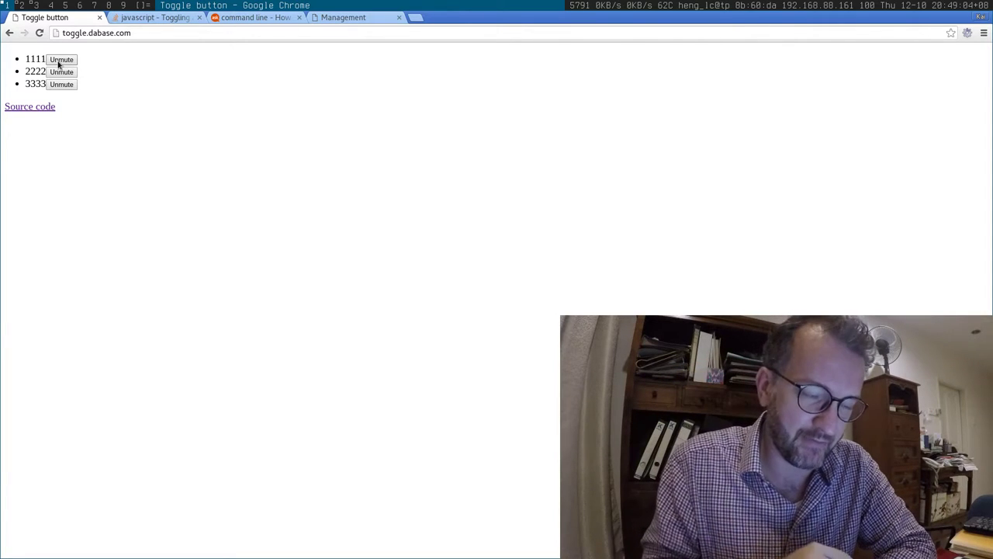
click(58, 65)
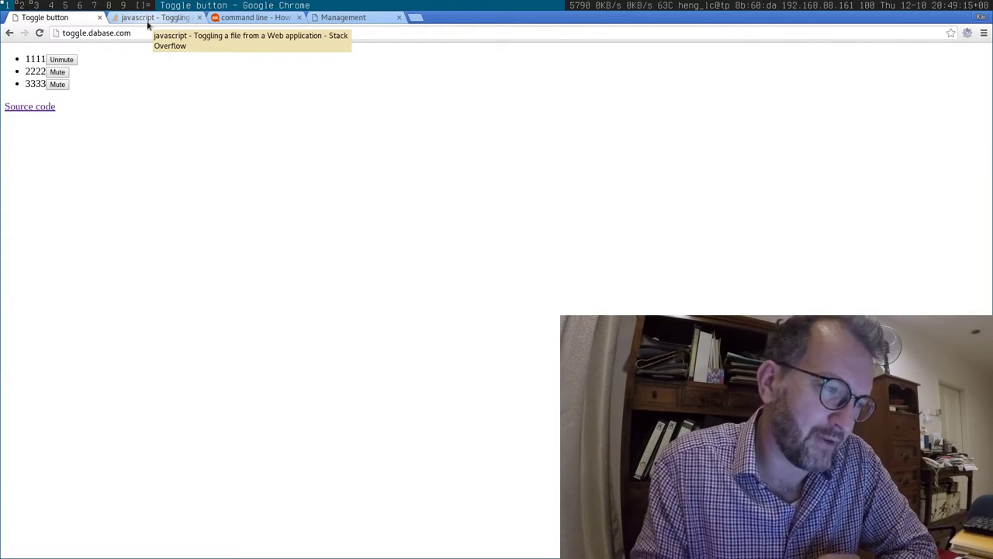
click(147, 18)
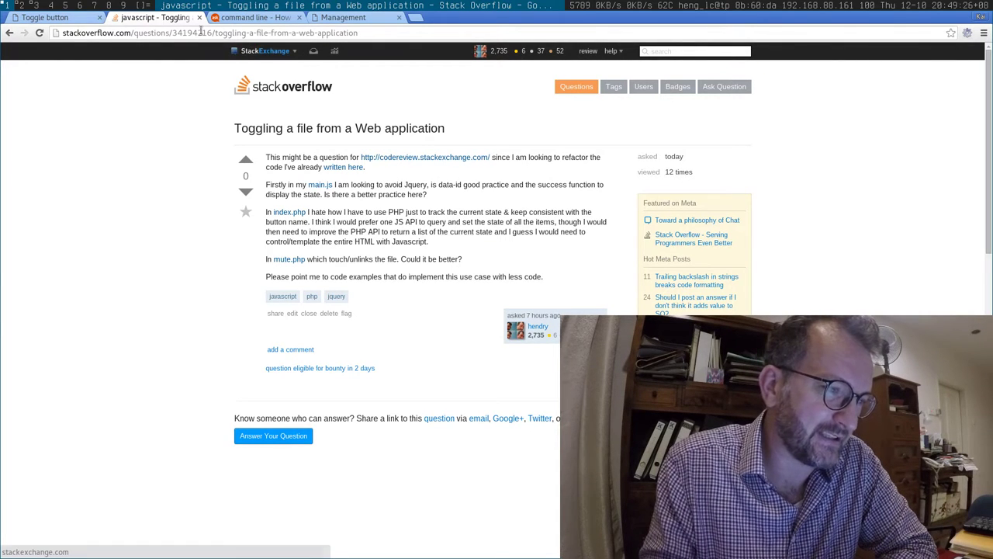
click(70, 18)
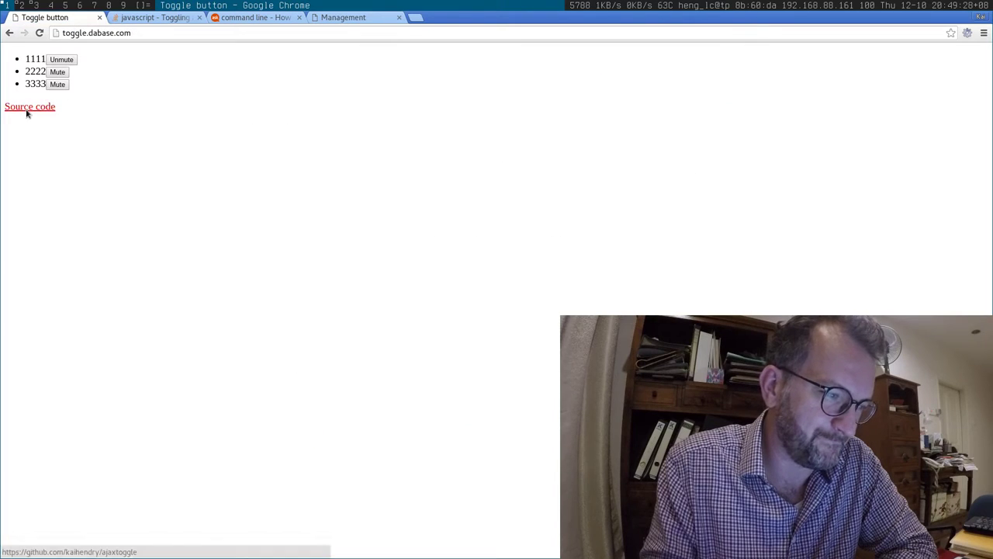
- Open the ajaxtoggle source repository and scroll through main.js
click(26, 110)
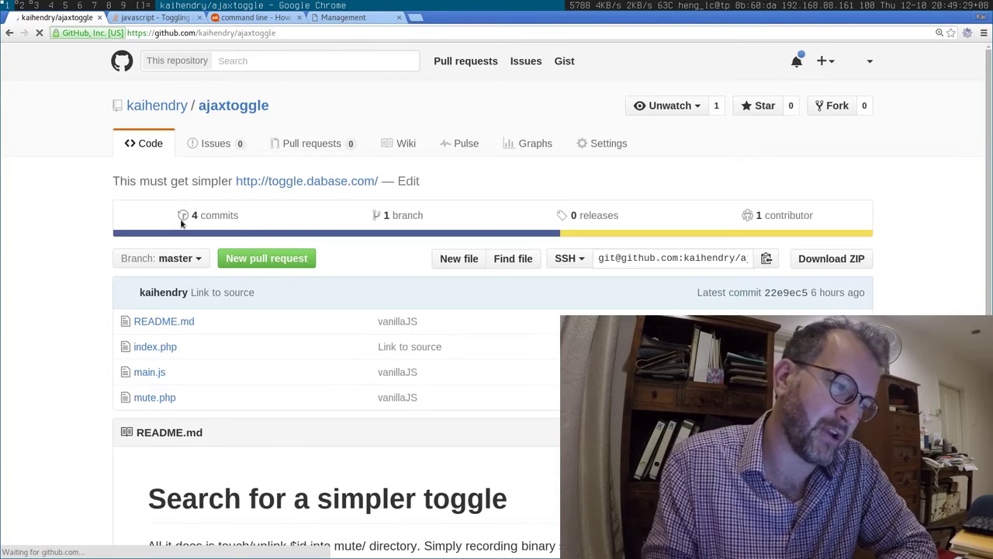
click(147, 374)
scroll(152, 380, down, 1)
scroll(152, 381, down, 1)
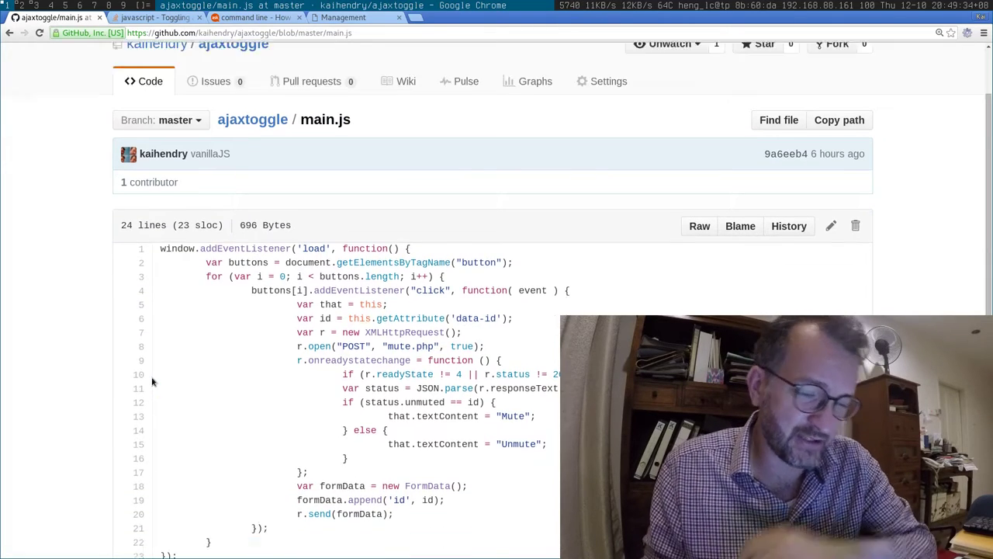
scroll(153, 381, down, 1)
scroll(152, 381, down, 2)
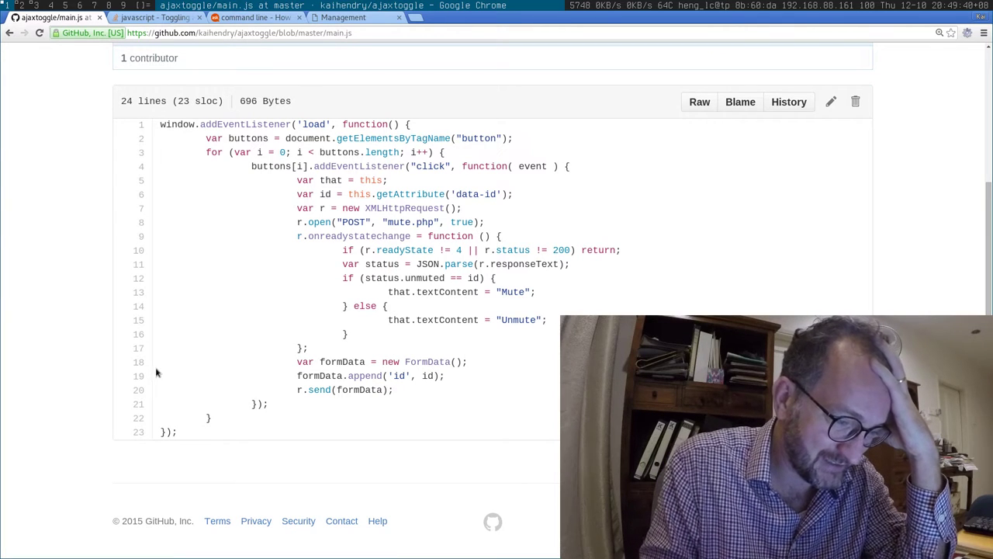
- Link line 18 of main.js, select the formData code, then go back to the repository root
click(138, 362)
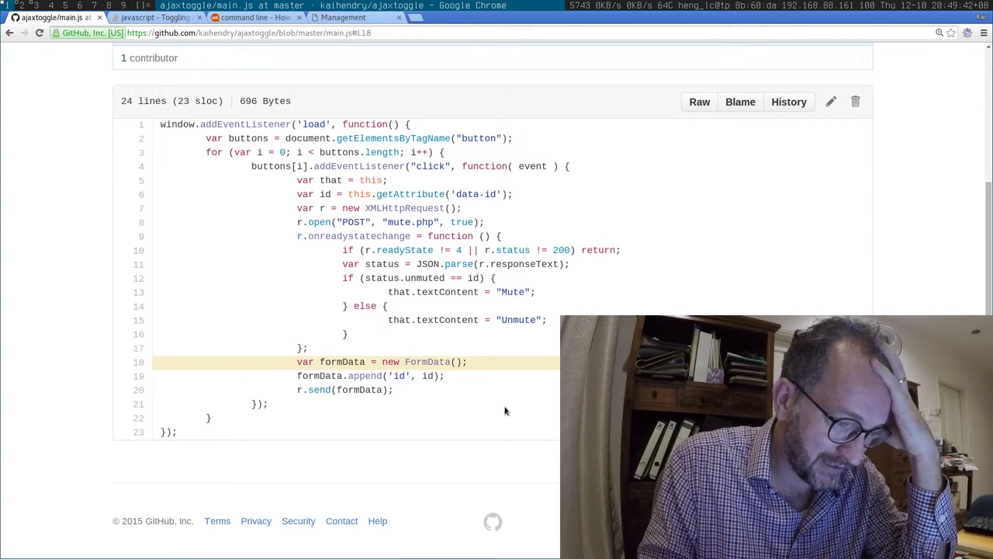
drag(407, 392, 286, 376)
drag(467, 361, 270, 365)
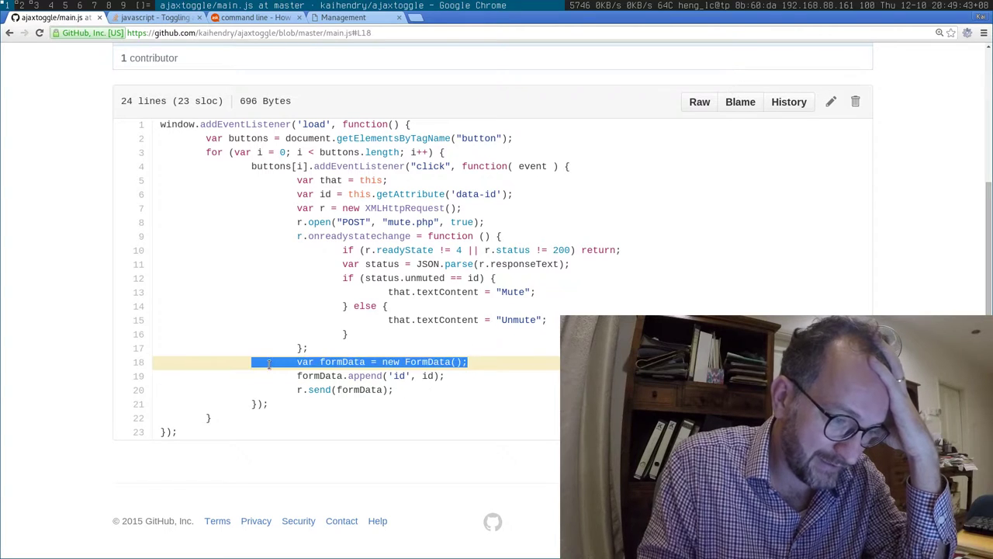
click(409, 385)
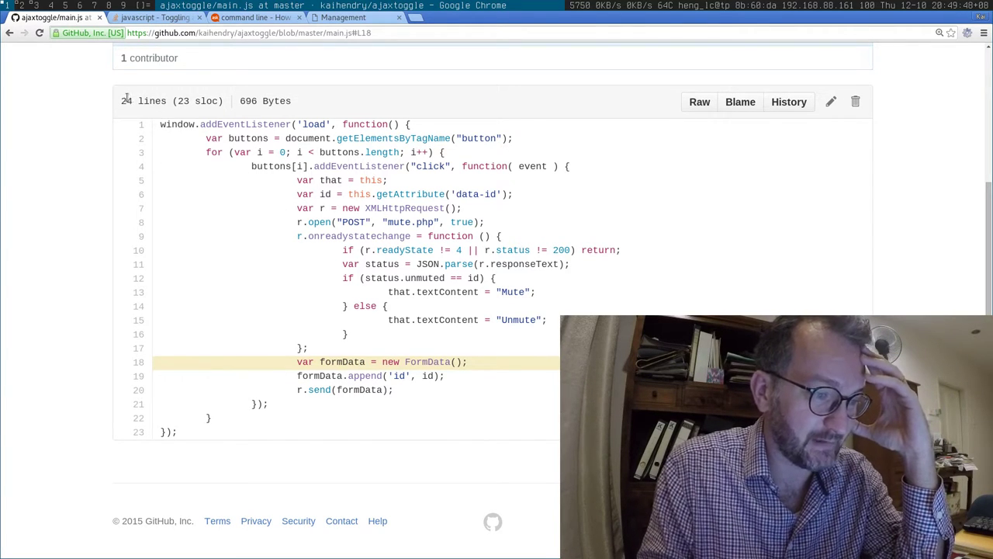
click(11, 32)
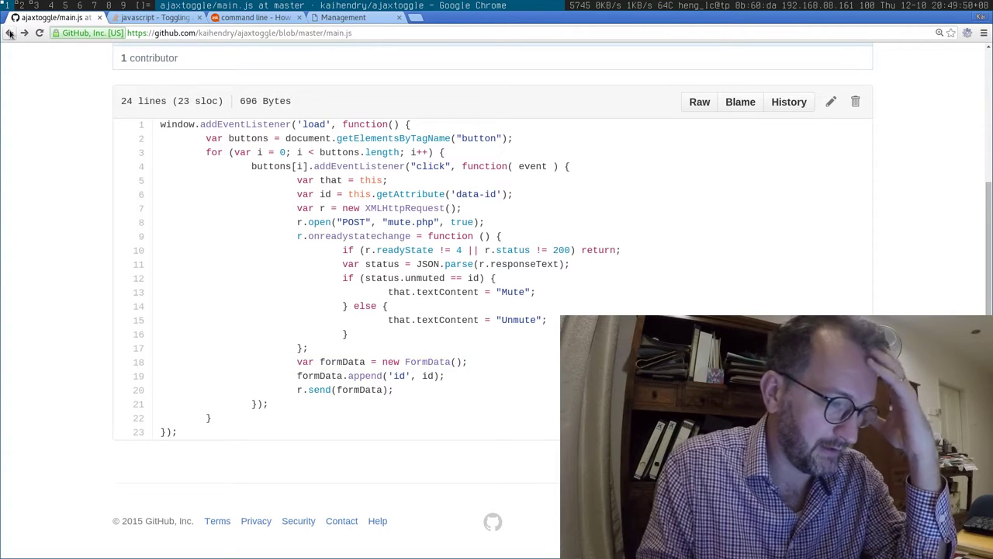
click(11, 33)
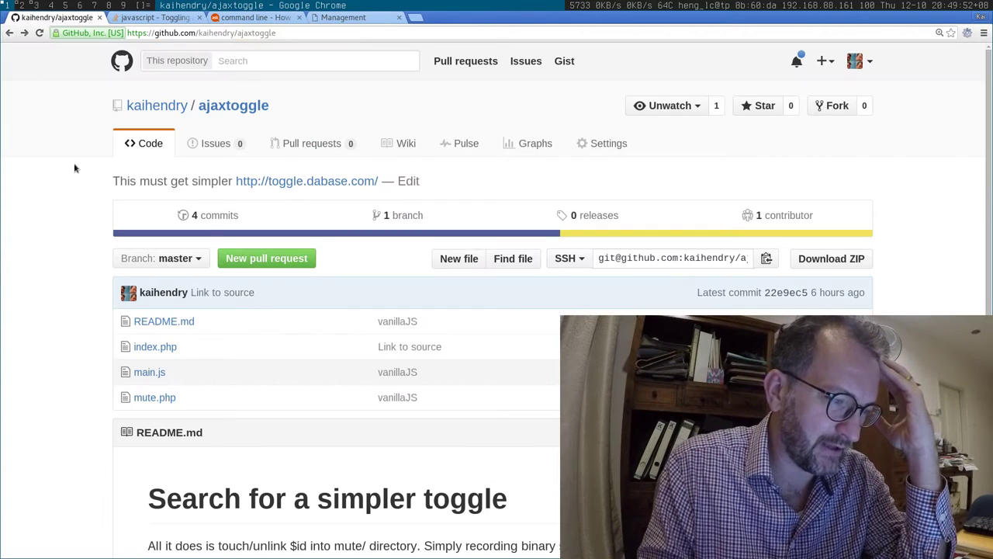
- Open mute.php, scroll through it, and select line 12 returning the unmuted response
click(158, 397)
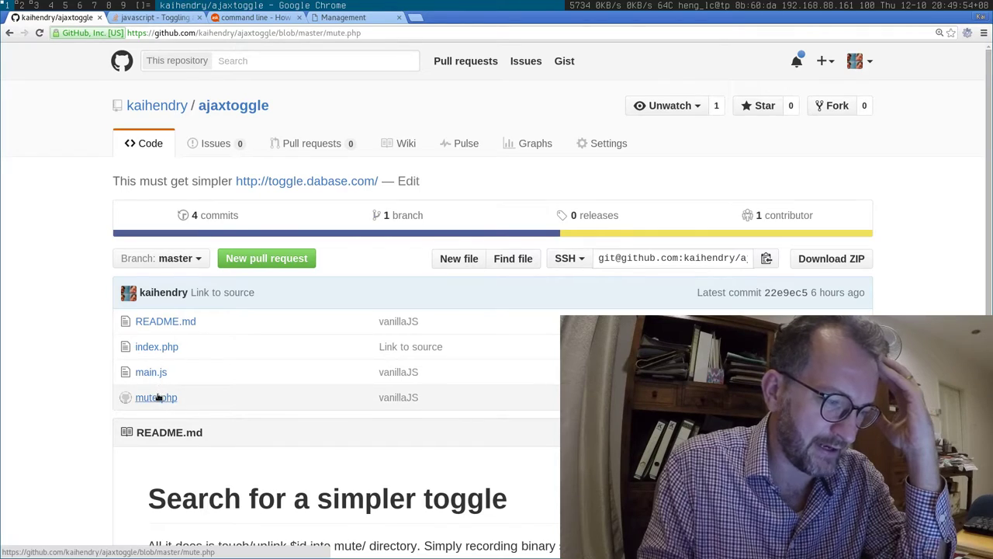
scroll(340, 495, down, 2)
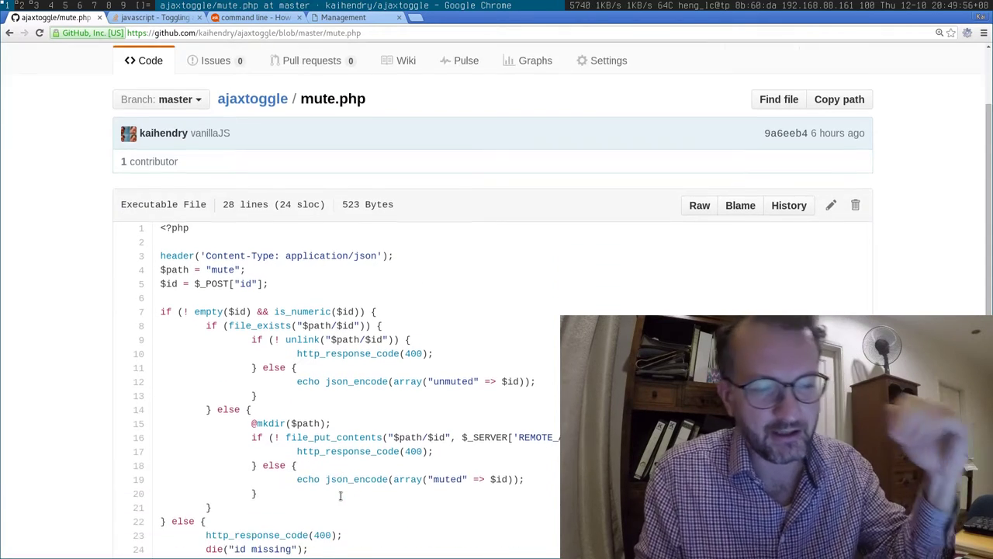
scroll(340, 495, down, 2)
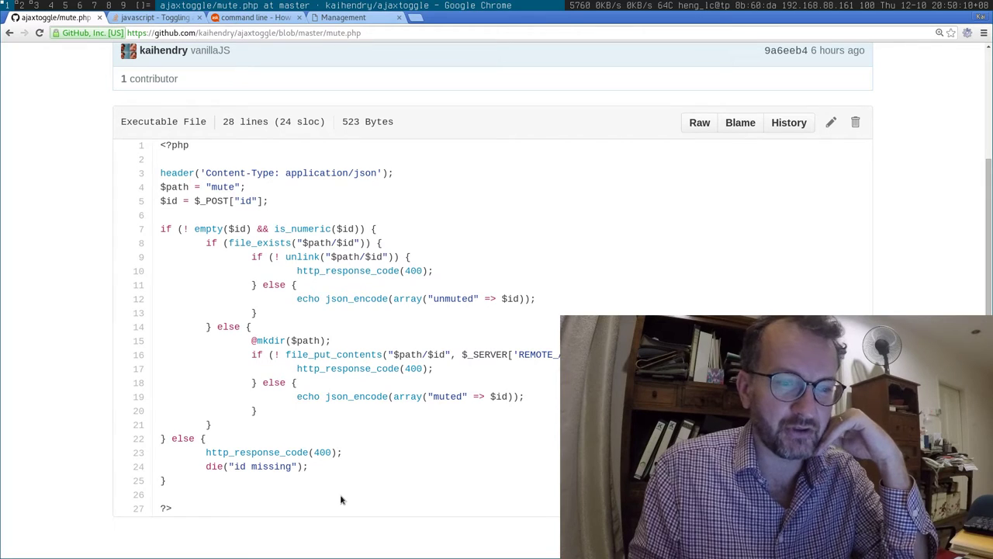
triple_click(378, 300)
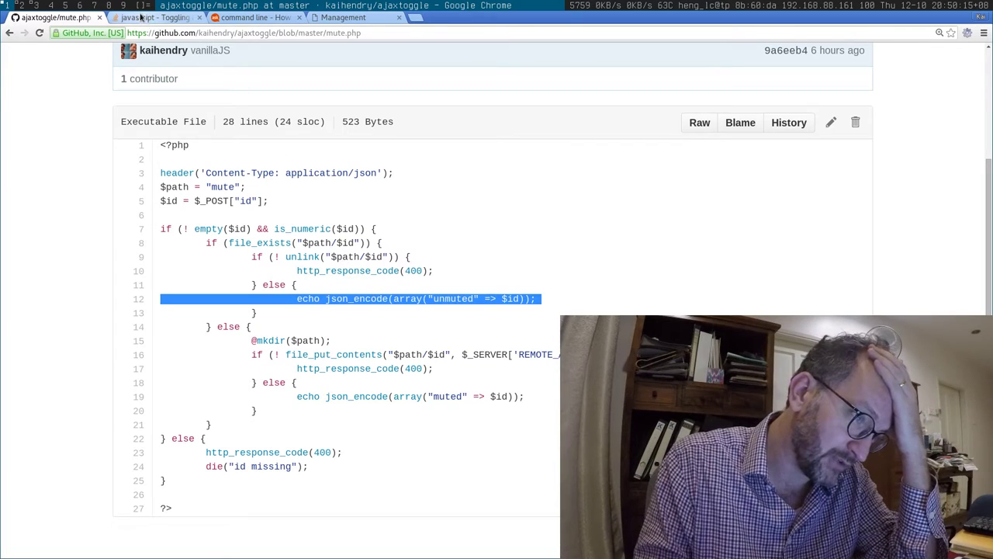
- Close the Stack Overflow toggling question and the command-line question tabs
click(186, 17)
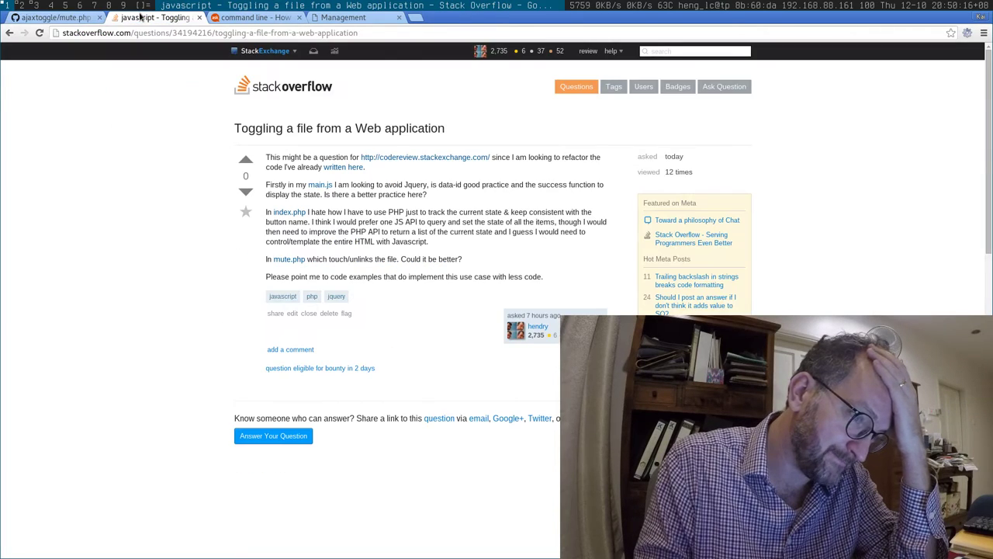
click(199, 17)
click(199, 17)
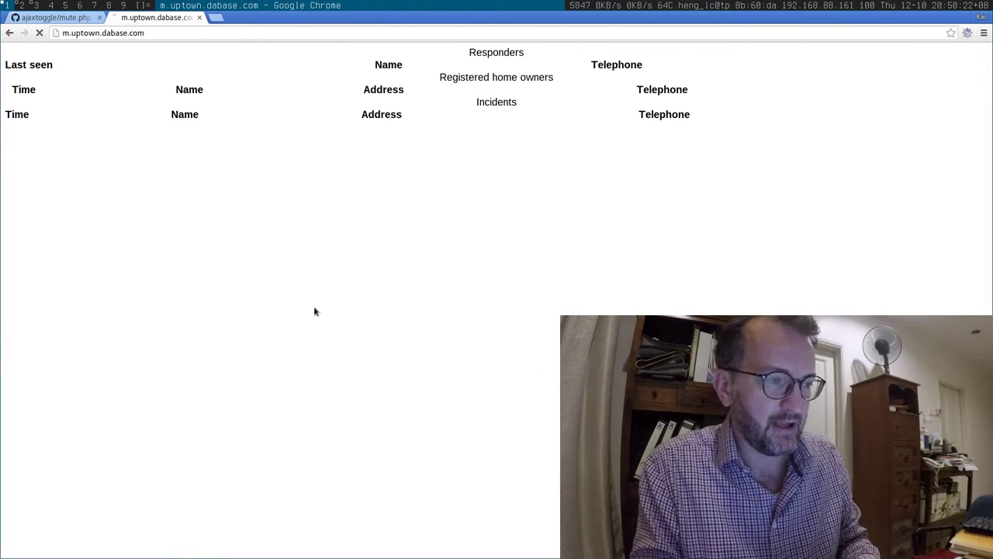
- Open uptown.dabase.com in a new tab via the 'up' autocomplete
key(ctrl+t)
text(uptown.dabase.com)
key(Return)
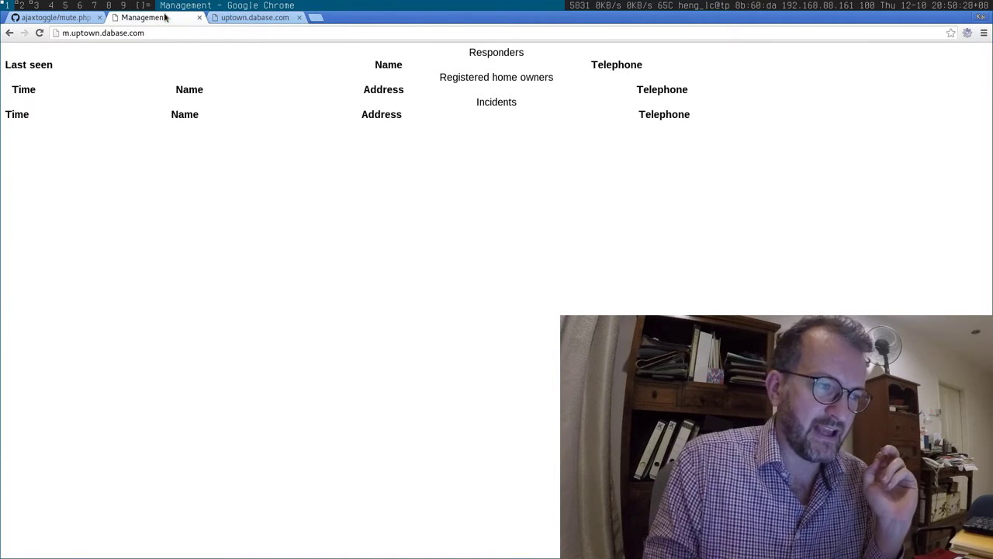
- Reload the management page so responder Kai, home owner Pete and three incidents appear
key(F5)
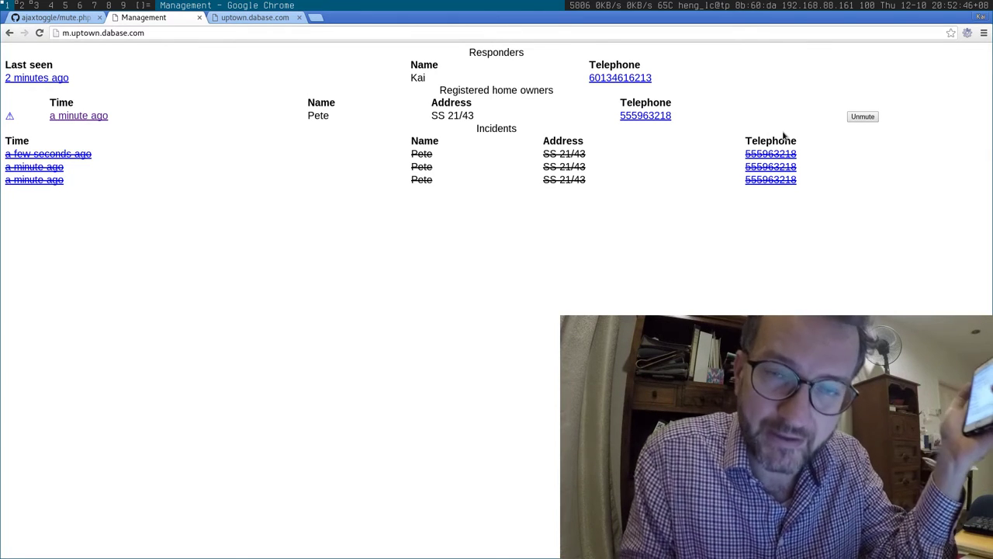
click(862, 117)
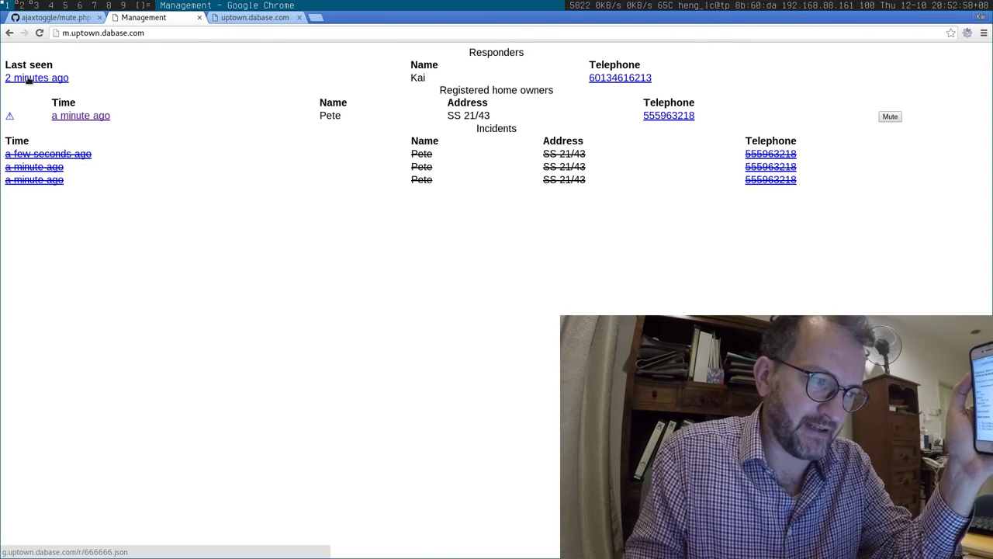
- Open responder Kai's 666666.json record in a background tab, view it, then close it
middle_click(58, 79)
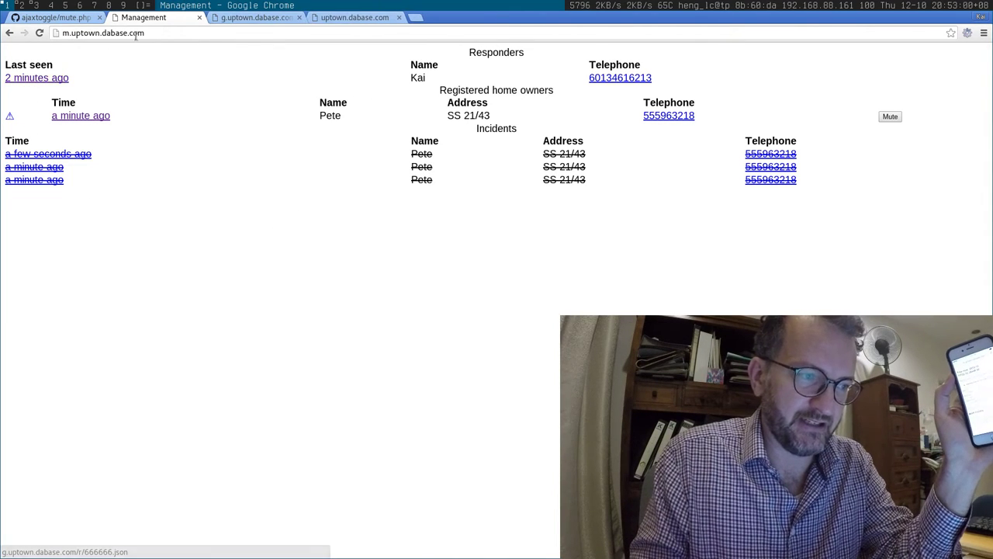
click(228, 19)
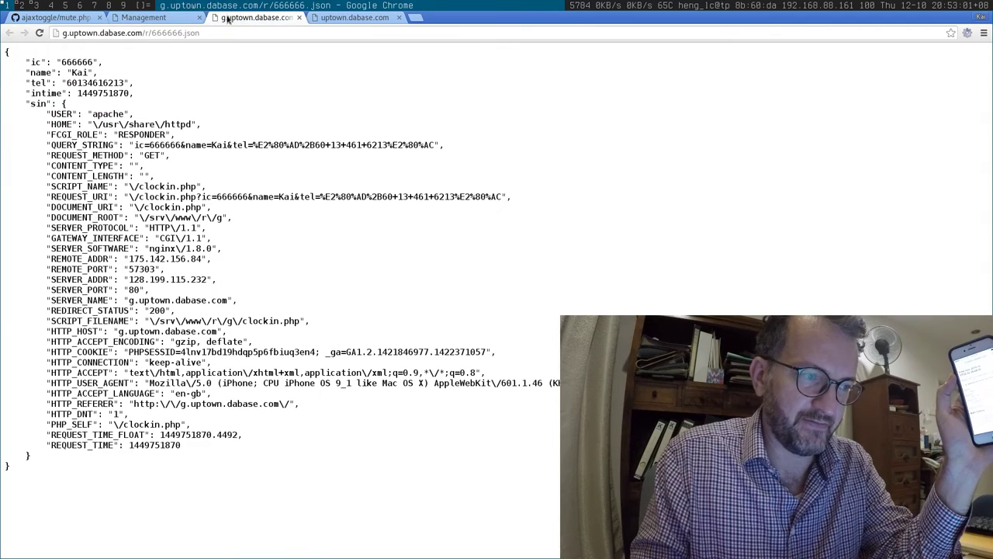
click(298, 18)
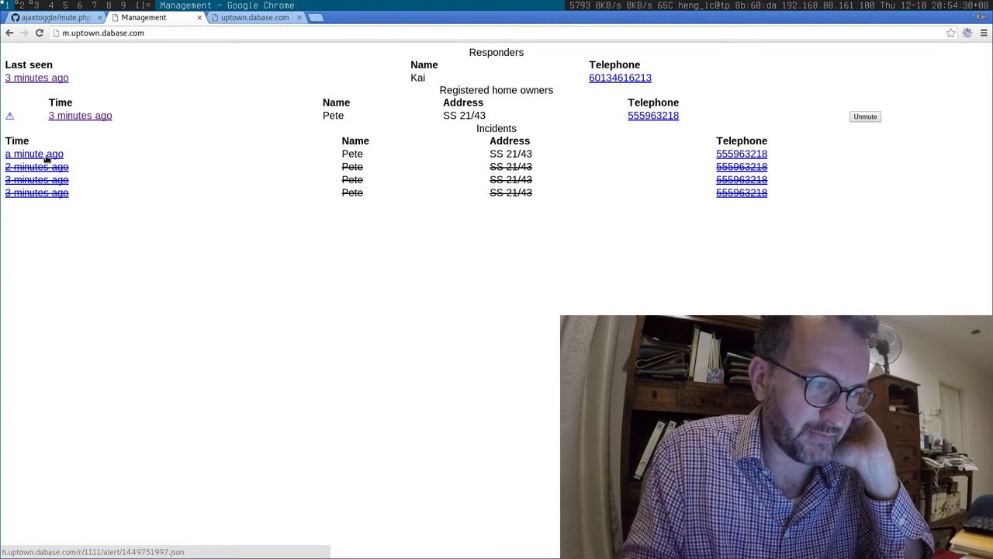
click(46, 156)
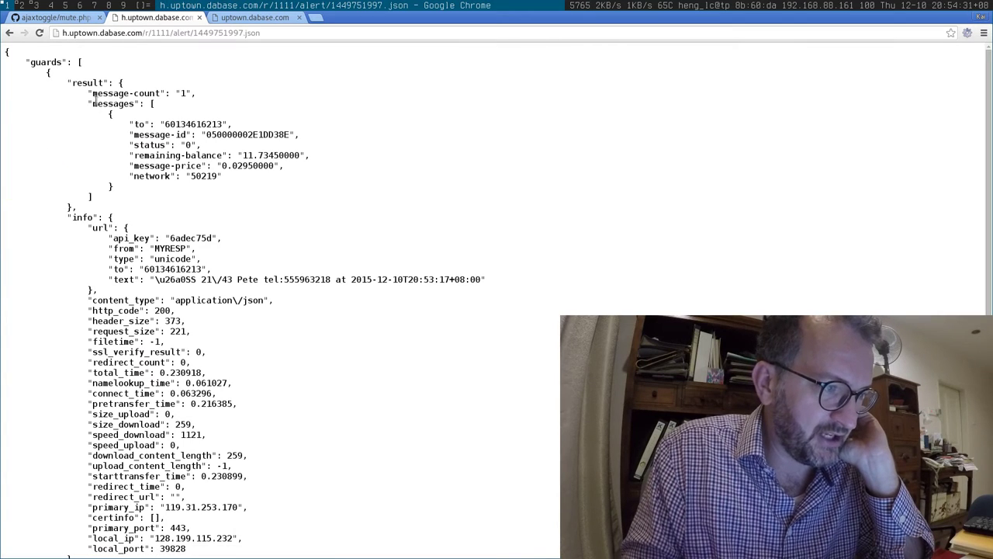
drag(163, 113, 250, 165)
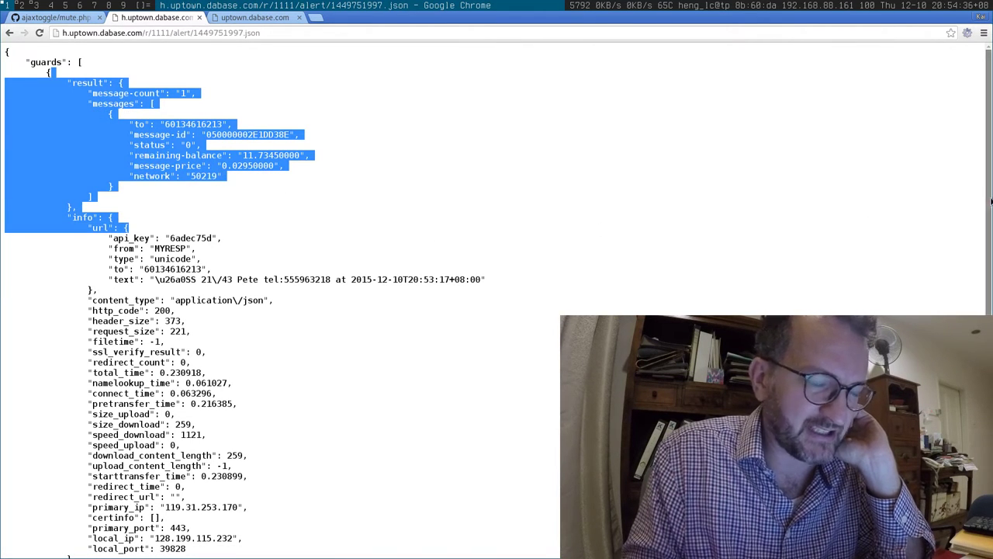
drag(991, 201, 991, 297)
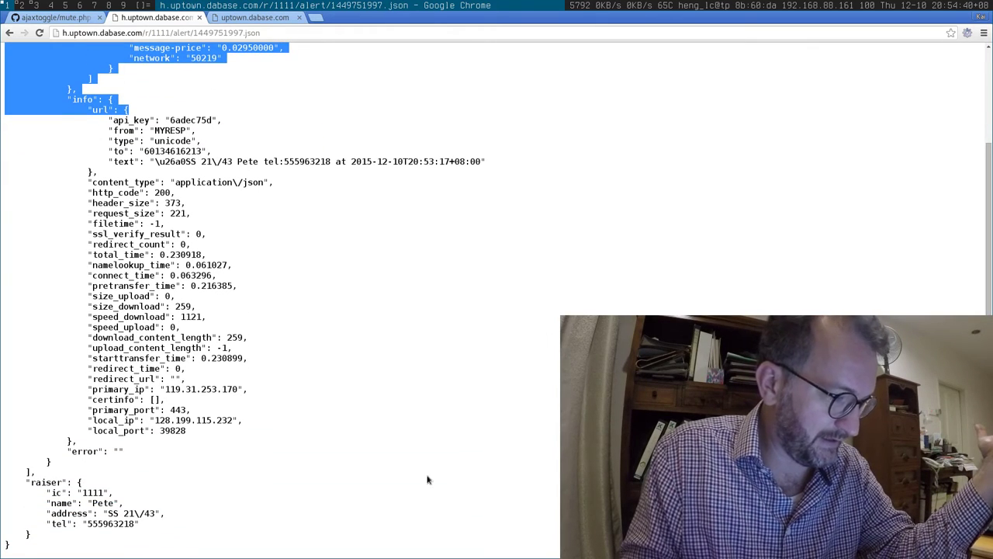
drag(81, 481, 25, 179)
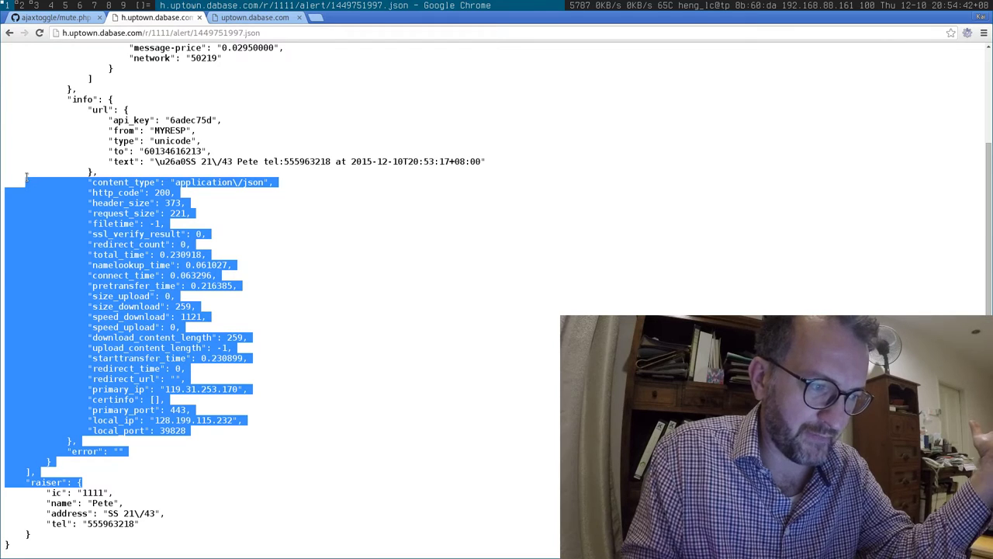
shift+click(177, 285)
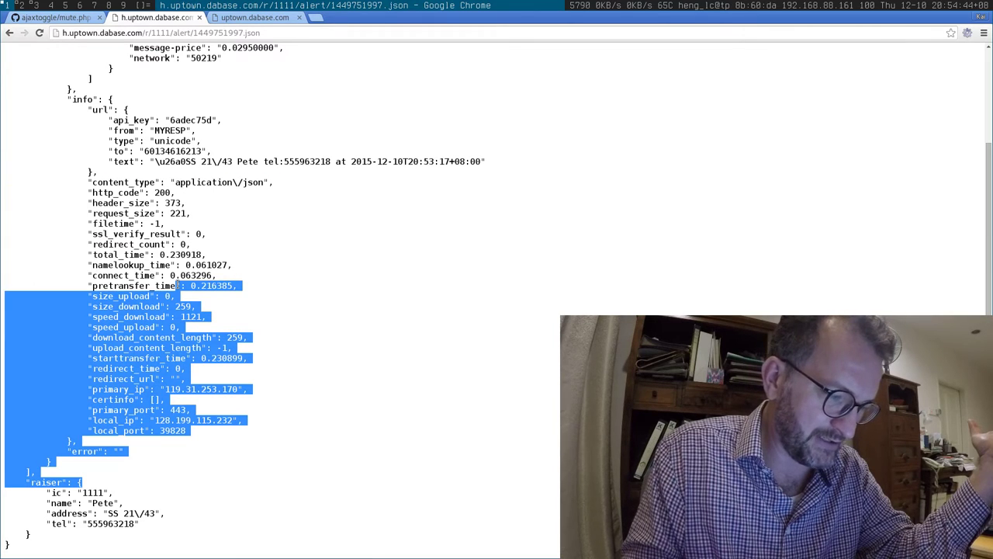
click(289, 380)
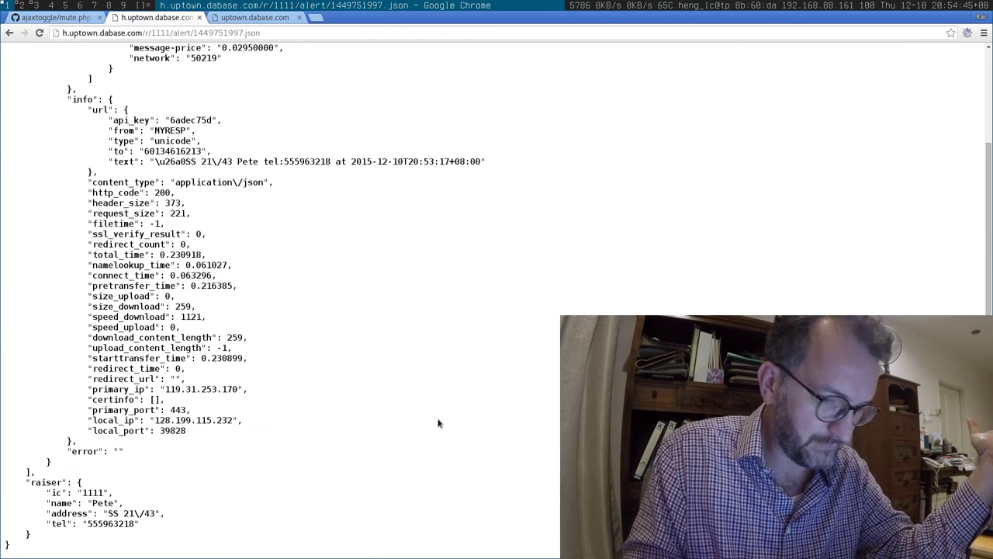
scroll(476, 240, up, 2)
scroll(476, 240, up, 1)
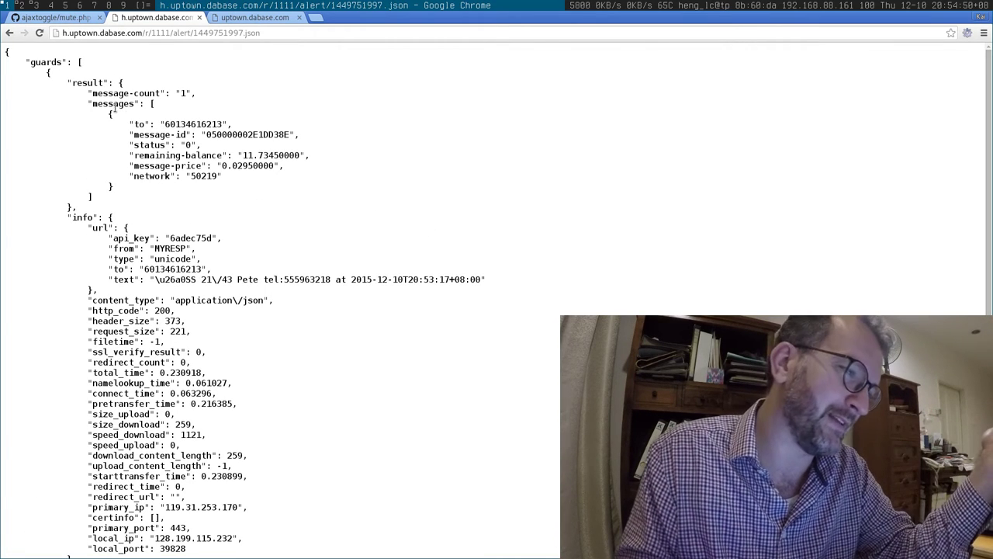
click(10, 34)
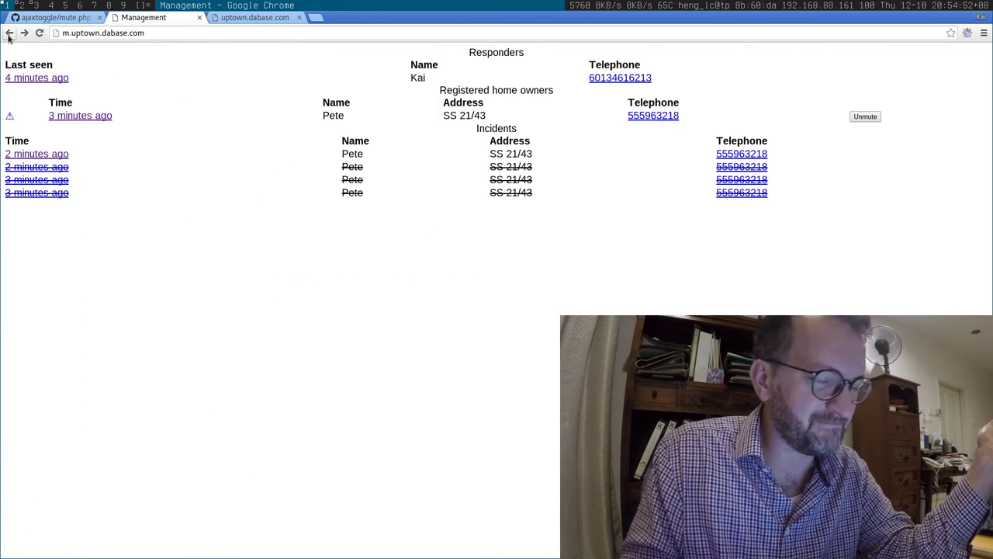